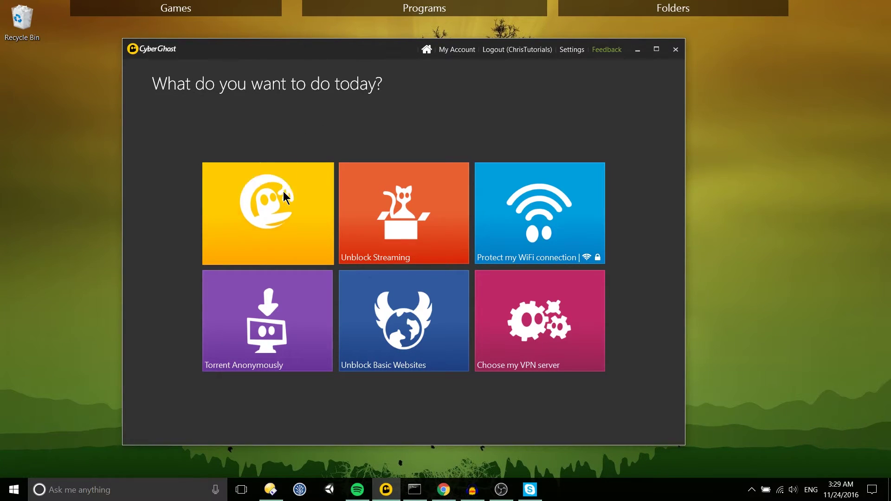
# Step: Read the descriptions of the six home tiles, from Surf Anonymously to Choose my VPN server
pyautogui.moveTo(283, 191)
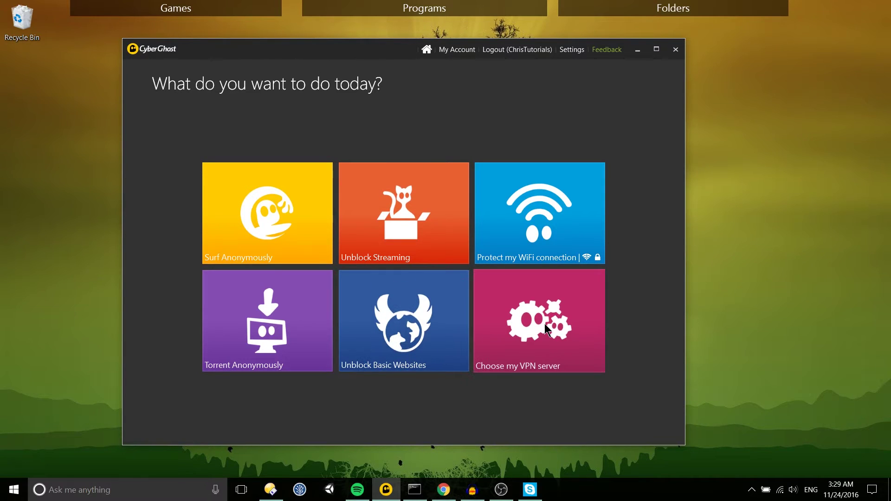
pyautogui.click(273, 334)
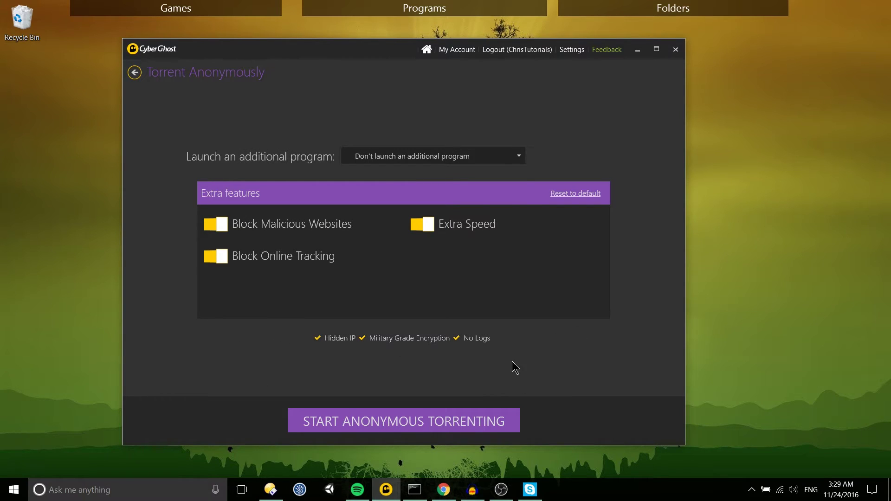
pyautogui.click(491, 157)
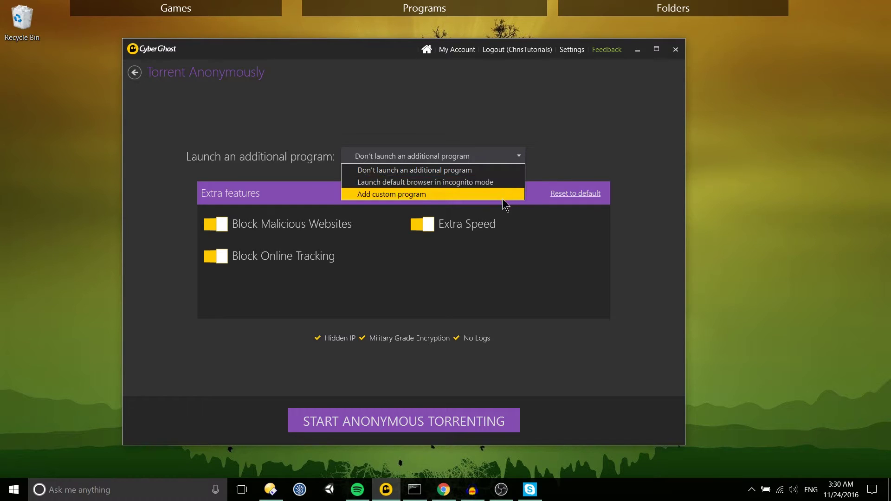
pyautogui.click(524, 170)
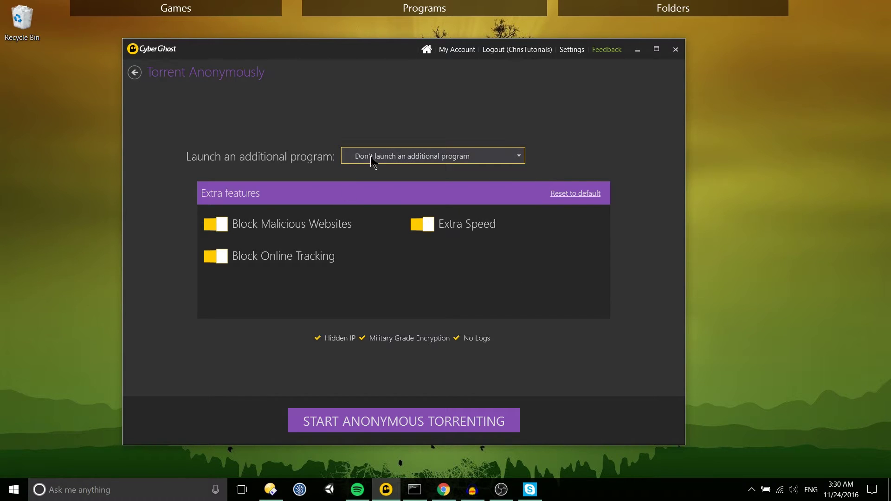
# Step: Start anonymous torrenting and shift the app window slightly right while it connects
pyautogui.click(456, 416)
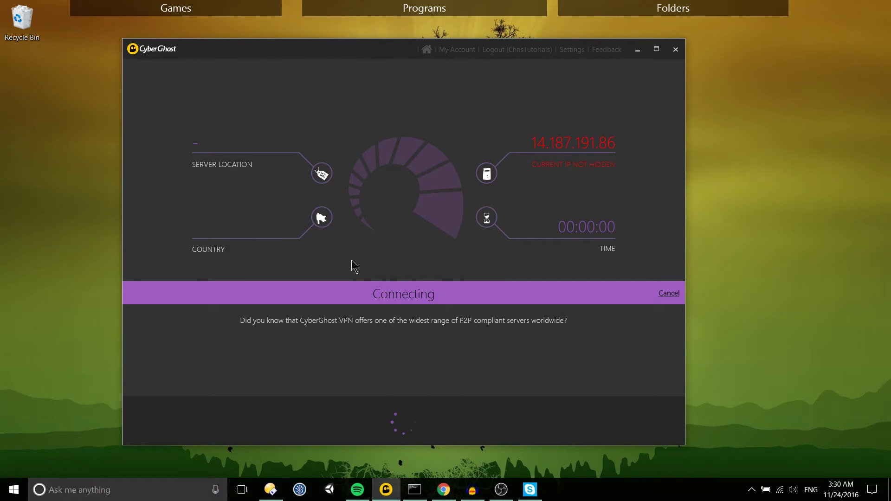
pyautogui.moveTo(237, 11)
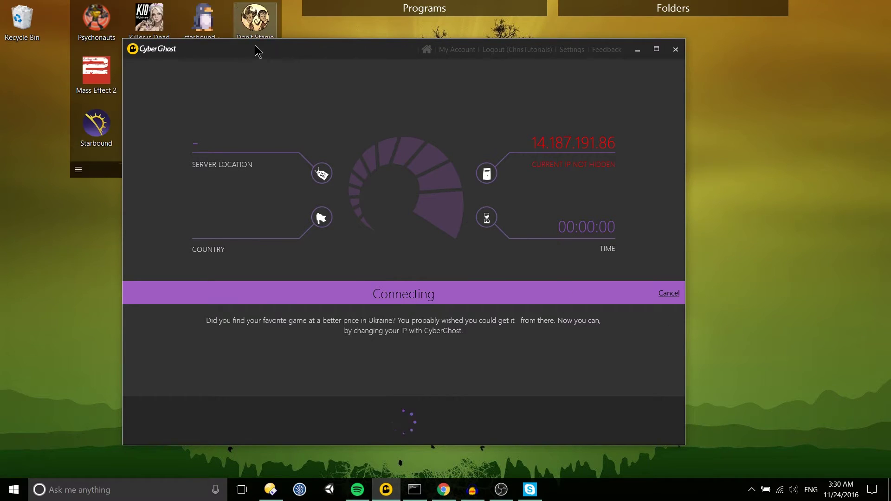
pyautogui.moveTo(254, 49); pyautogui.dragTo(289, 54)
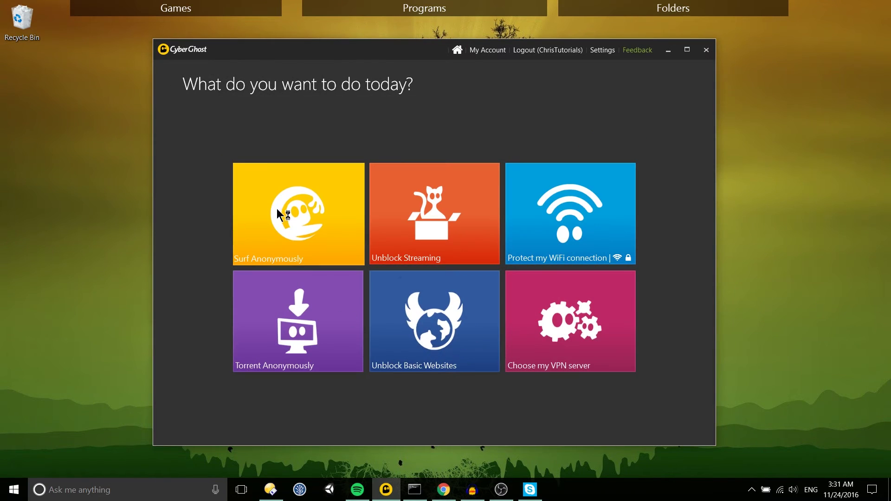
# Step: Connect to unblock Hulu through a United States server from the streaming services list
pyautogui.click(485, 234)
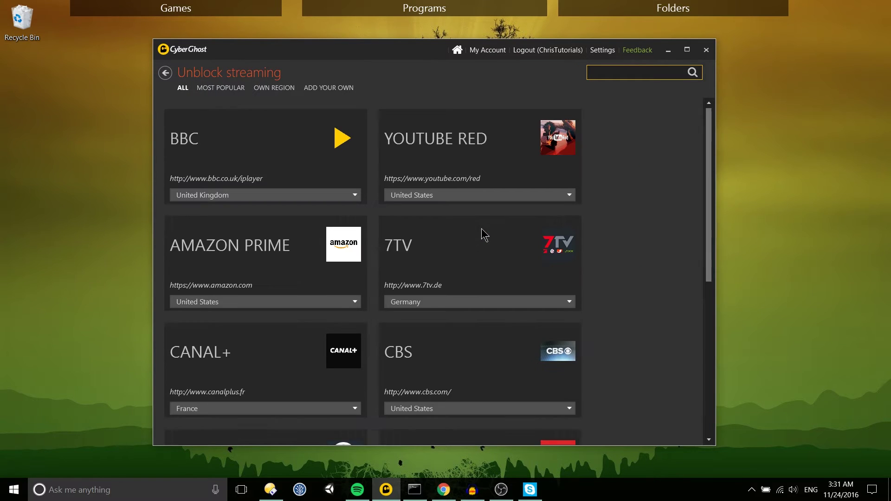
pyautogui.scroll(-1, 481, 230)
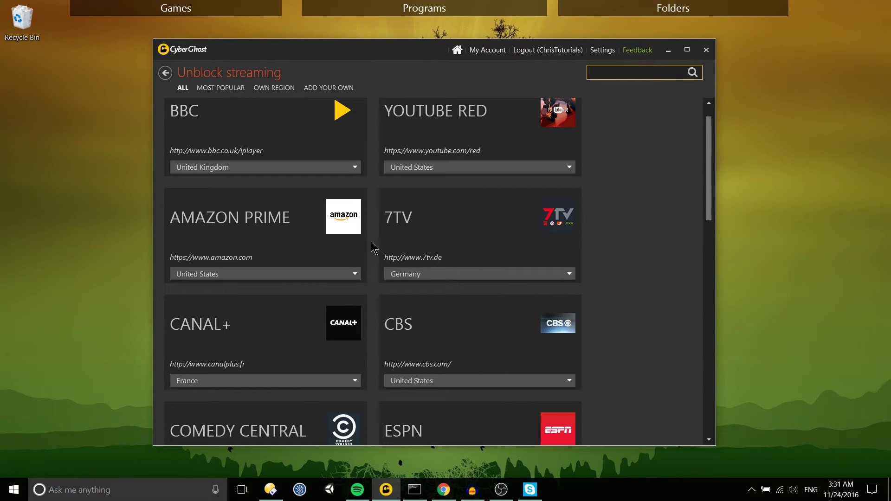
pyautogui.scroll(-10, 375, 249)
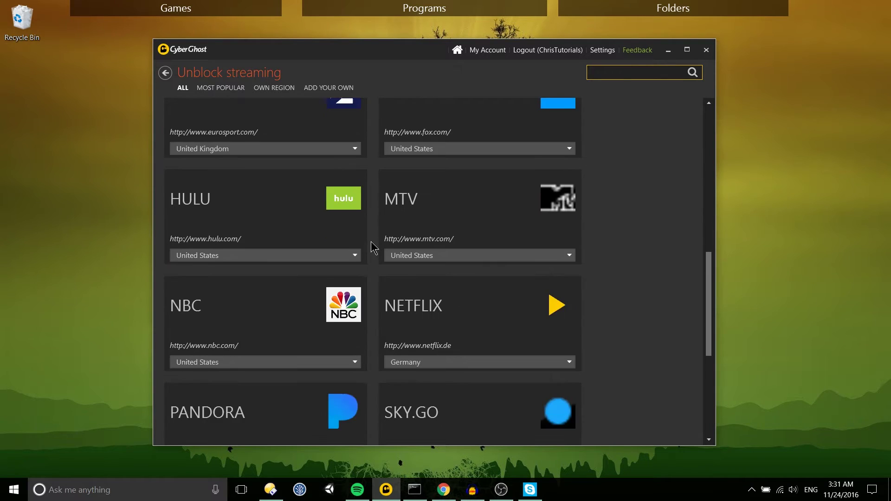
pyautogui.scroll(2, 370, 249)
pyautogui.moveTo(292, 302)
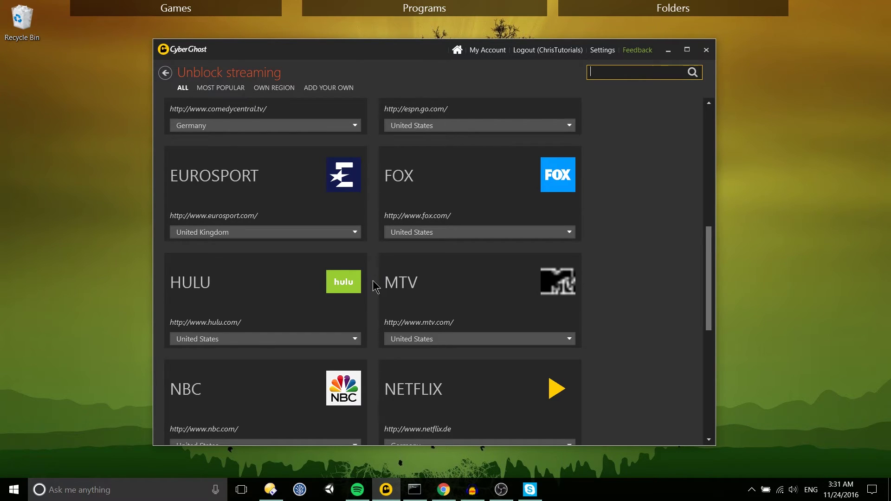
pyautogui.moveTo(257, 340)
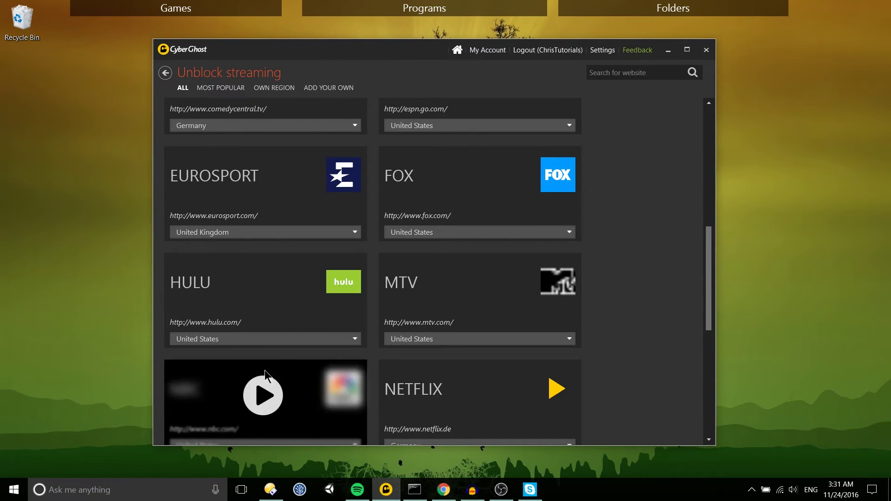
pyautogui.click(269, 288)
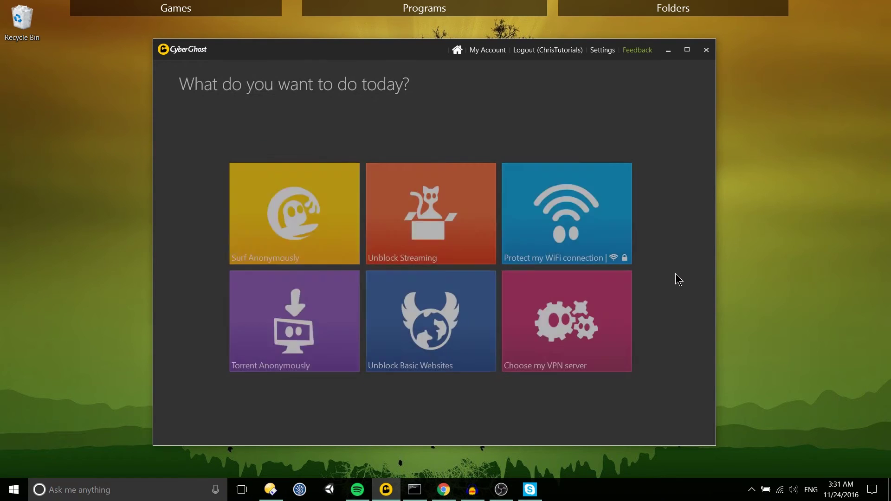
# Step: Browse the Unblock Basic Websites list, Google to Wikileaks, then return home without connecting
pyautogui.click(496, 316)
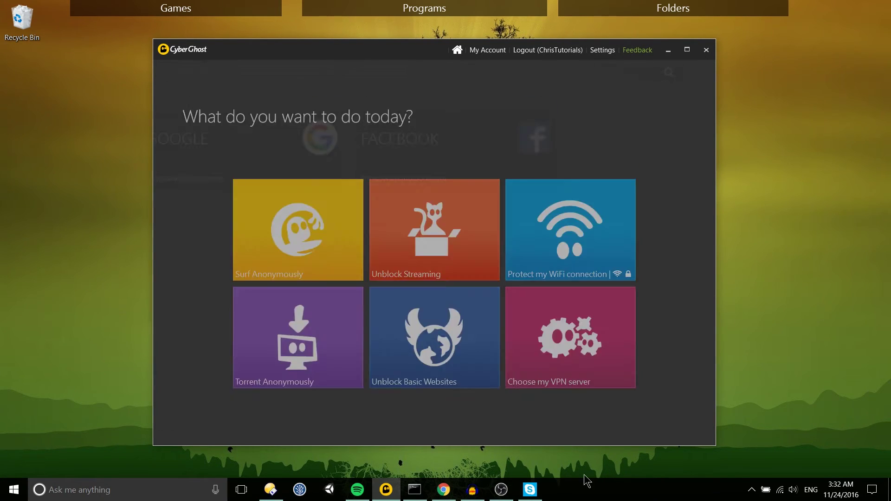
pyautogui.scroll(2, 667, 308)
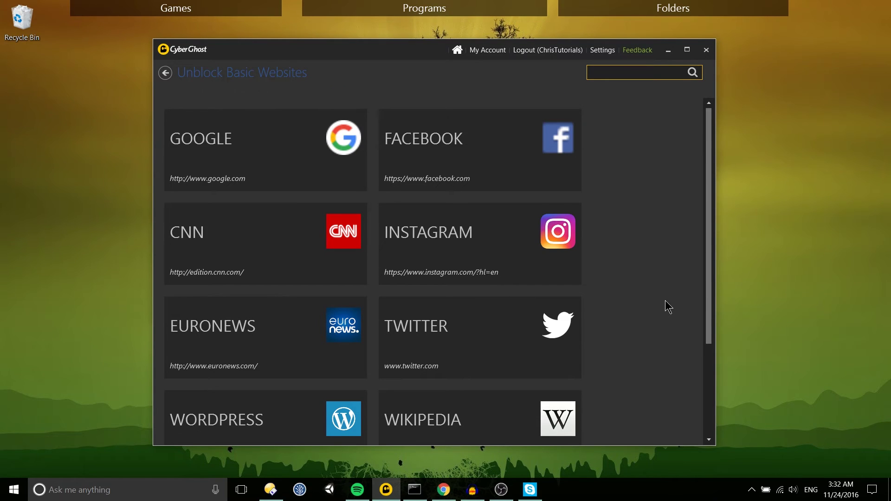
pyautogui.scroll(-4, 669, 308)
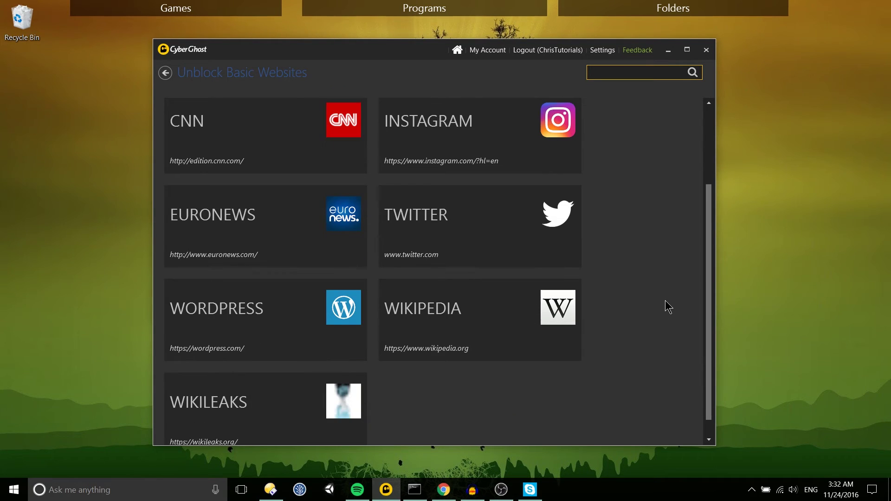
pyautogui.scroll(-1, 669, 308)
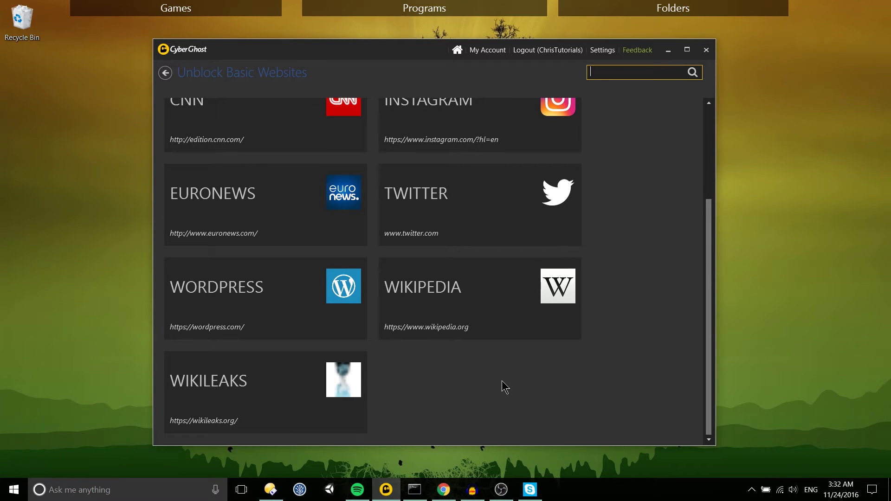
pyautogui.scroll(3, 506, 388)
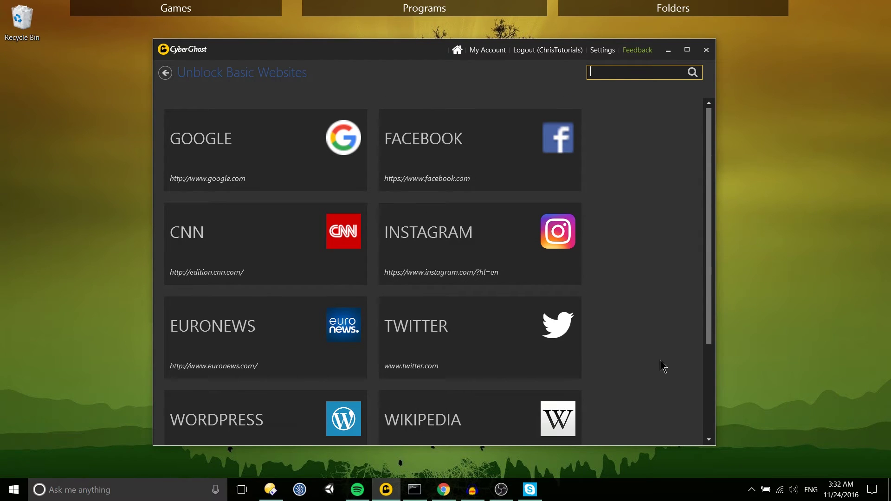
pyautogui.moveTo(546, 153)
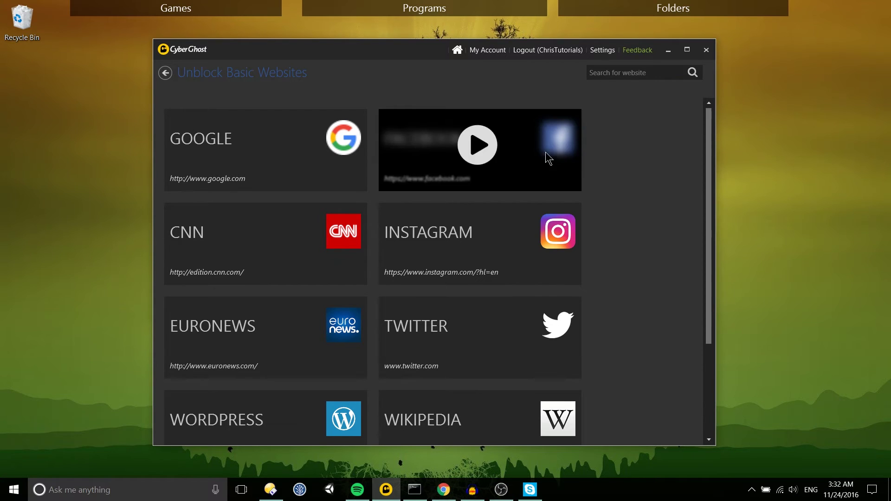
pyautogui.click(177, 72)
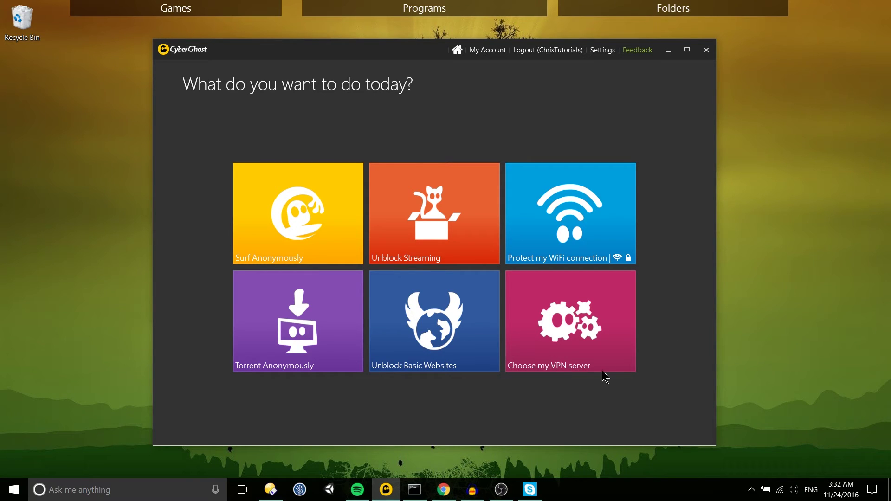
# Step: Star Finland's Espoo-S02-I01 server as a favourite and check it under Favourites
pyautogui.click(620, 350)
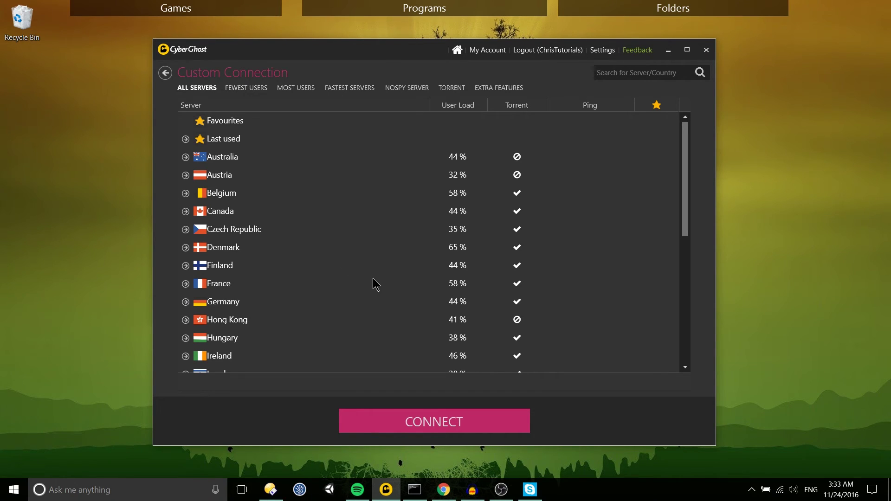
pyautogui.click(185, 266)
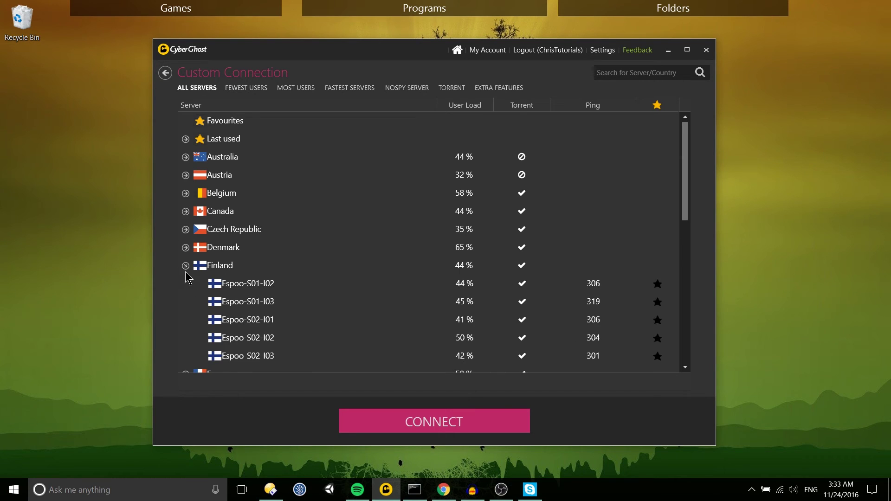
pyautogui.scroll(-2, 279, 274)
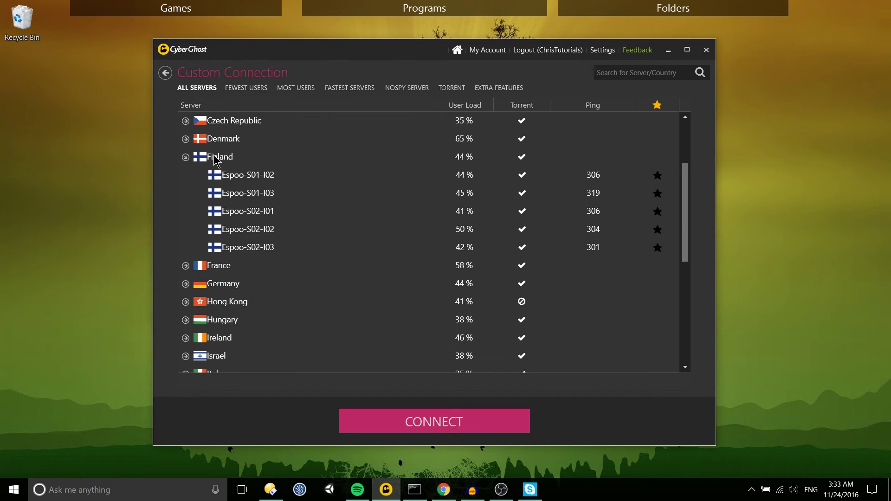
pyautogui.click(246, 176)
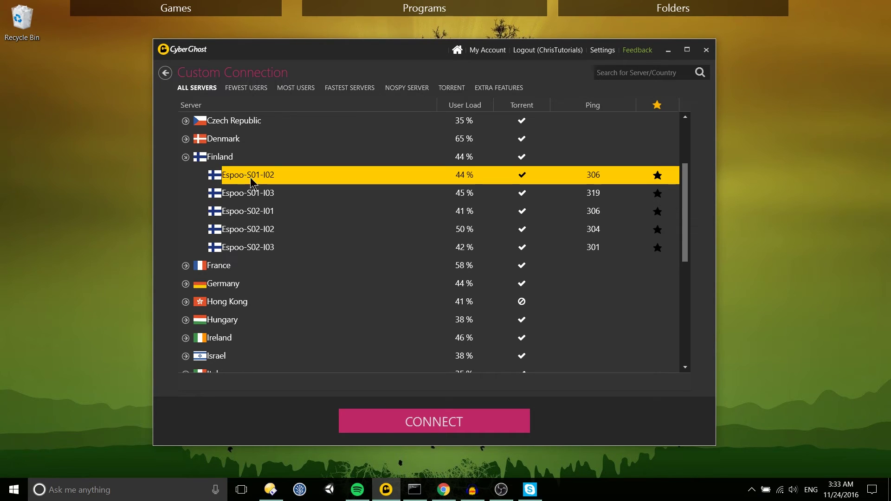
pyautogui.click(267, 217)
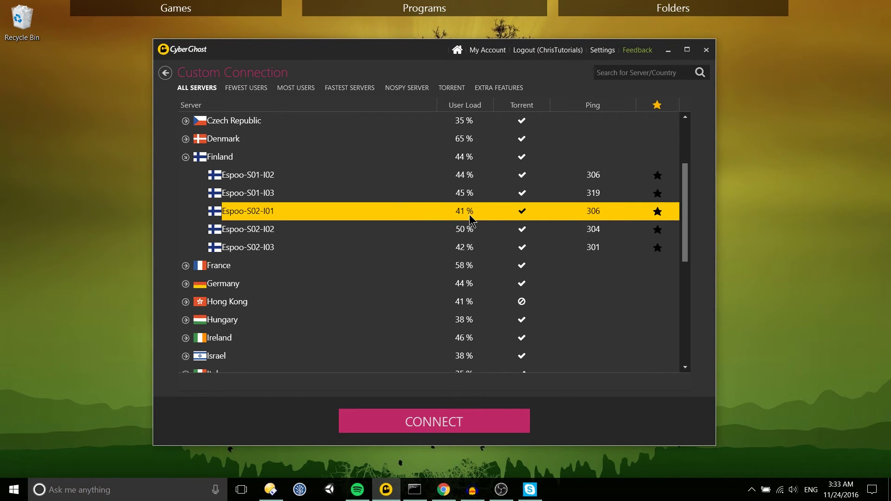
pyautogui.scroll(2, 470, 216)
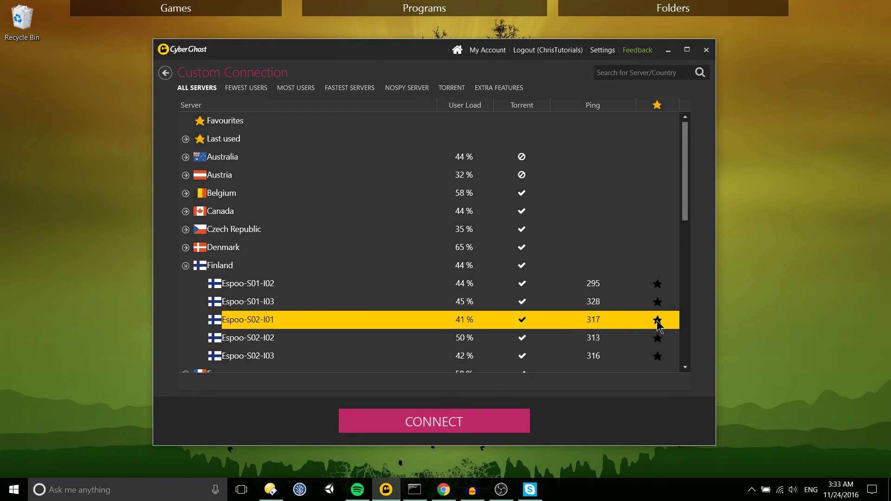
pyautogui.click(658, 319)
pyautogui.click(186, 121)
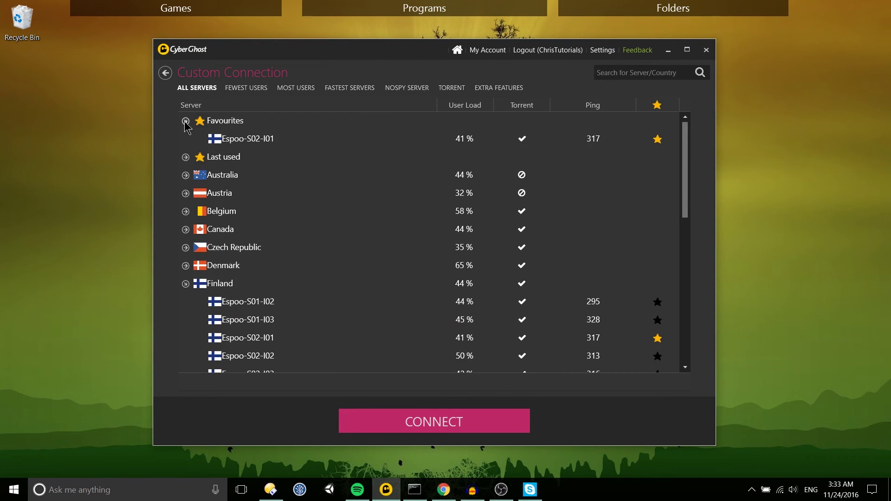
# Step: Keep Choose my VPN server as the 'Run this profile at startup' profile
pyautogui.click(602, 50)
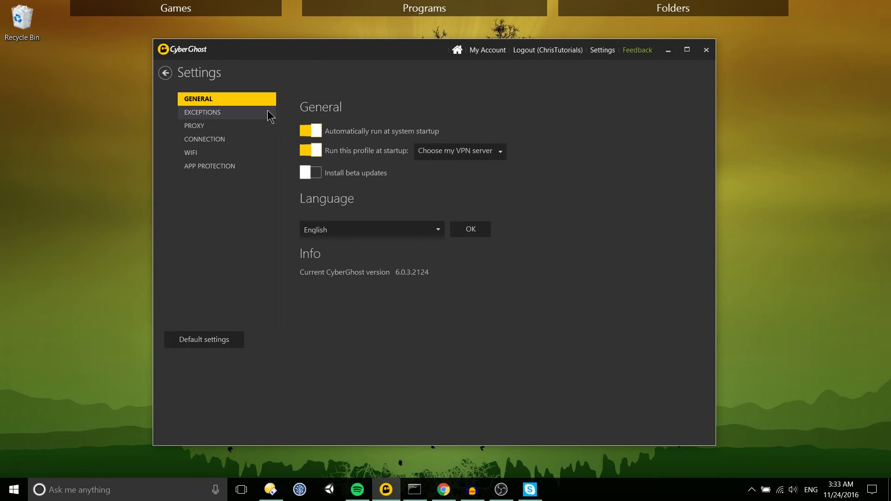
pyautogui.click(437, 155)
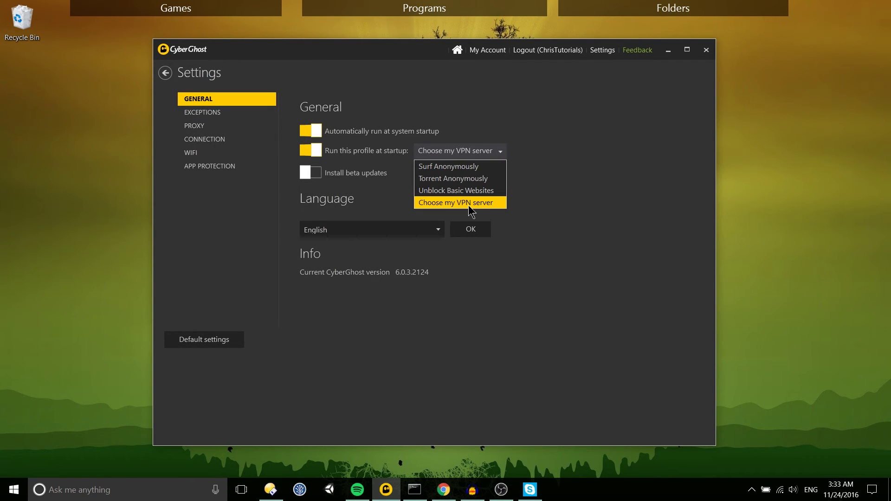
pyautogui.click(469, 205)
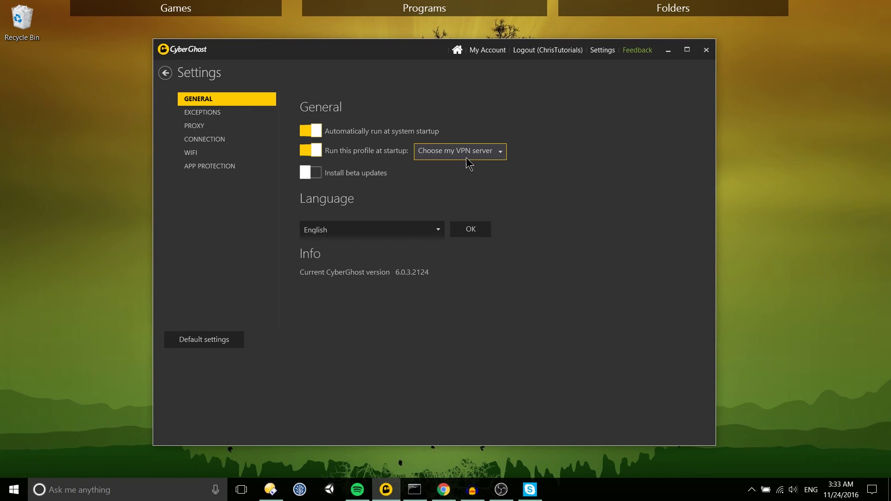
# Step: Return to the server list with Favourites expanded showing Espoo-S02-I01
pyautogui.click(165, 73)
pyautogui.click(530, 311)
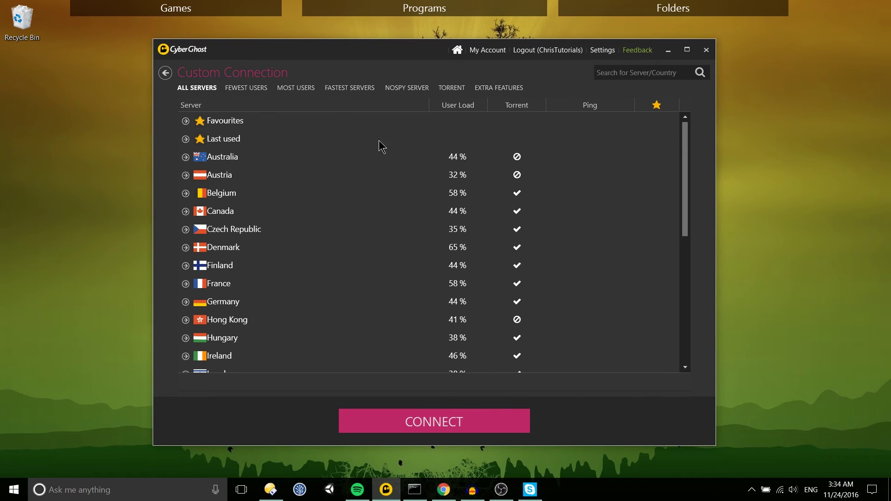
pyautogui.click(185, 121)
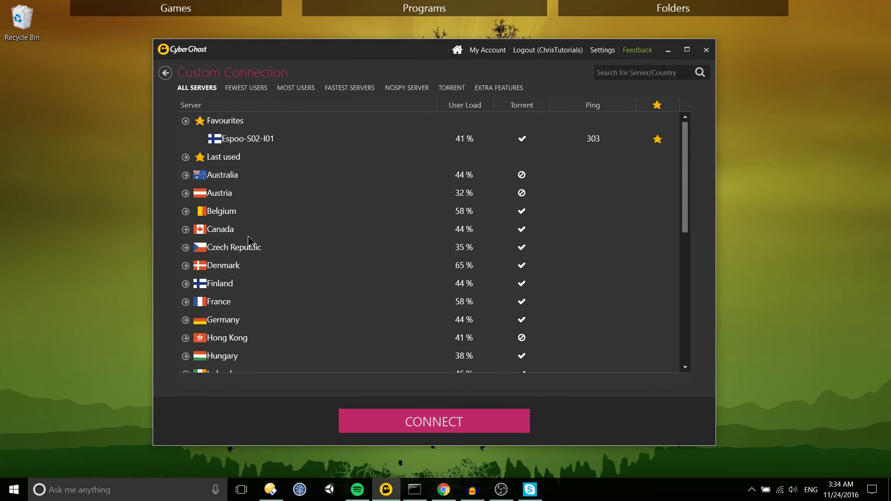
# Step: Protect qbittorrent.exe under the Torrent Anonymously profile in App Protection
pyautogui.click(602, 49)
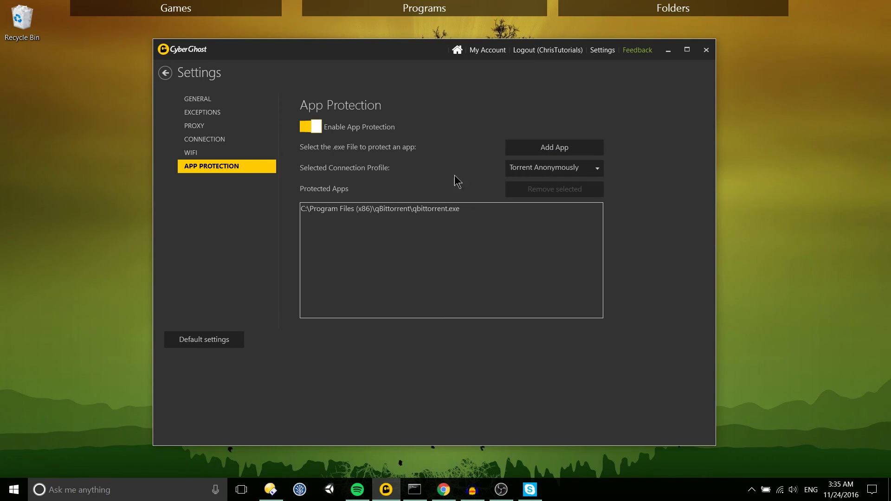
pyautogui.click(409, 211)
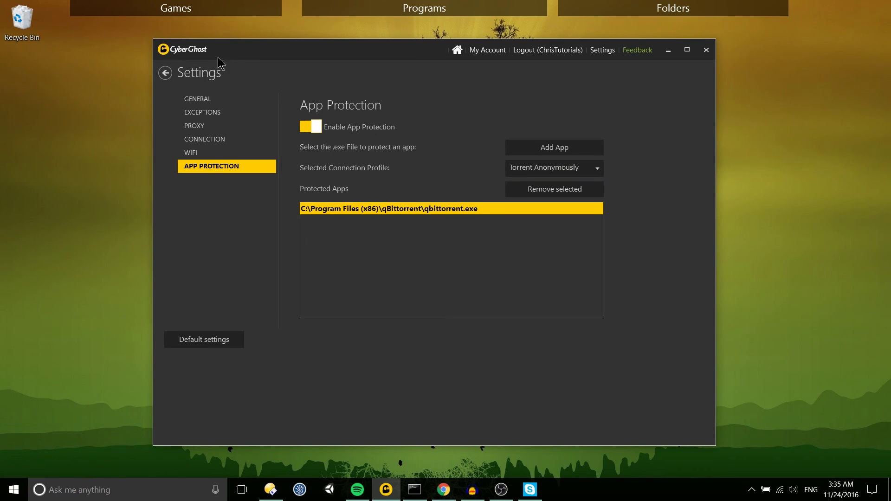
pyautogui.click(172, 73)
pyautogui.click(293, 328)
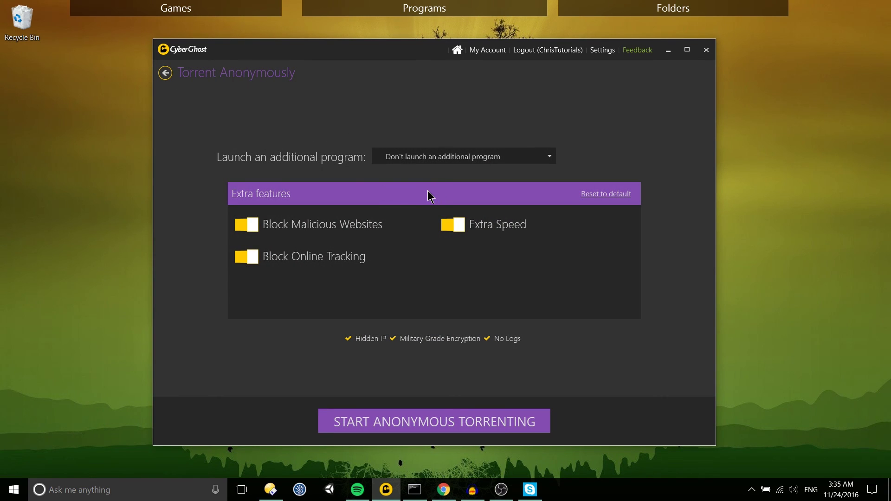
pyautogui.click(447, 165)
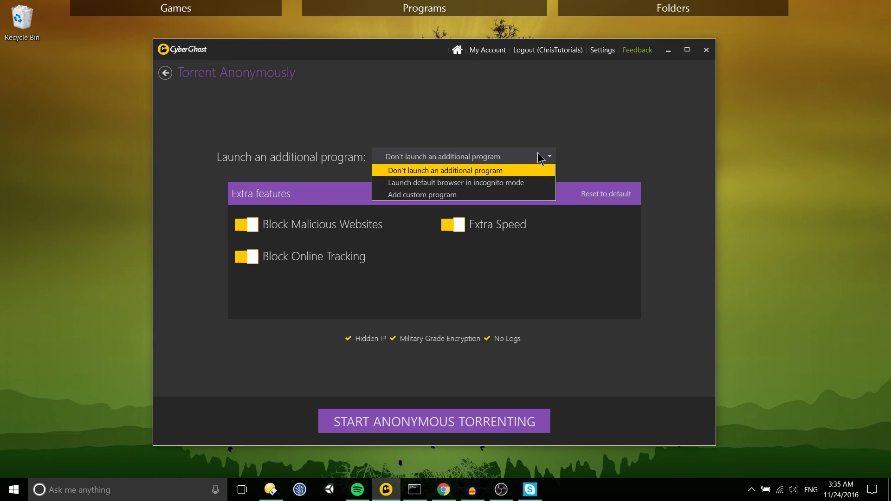
pyautogui.click(540, 155)
pyautogui.click(166, 74)
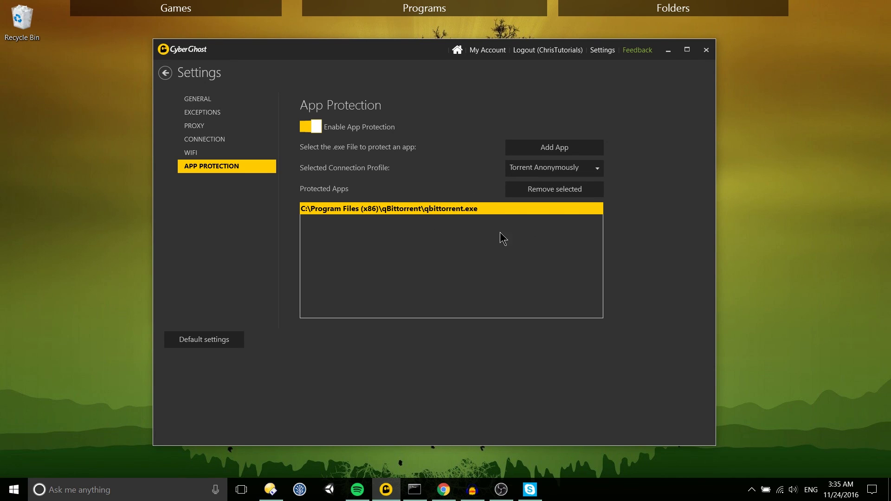
# Step: Leave Settings with the back arrow to reach the six home task tiles
pyautogui.click(164, 73)
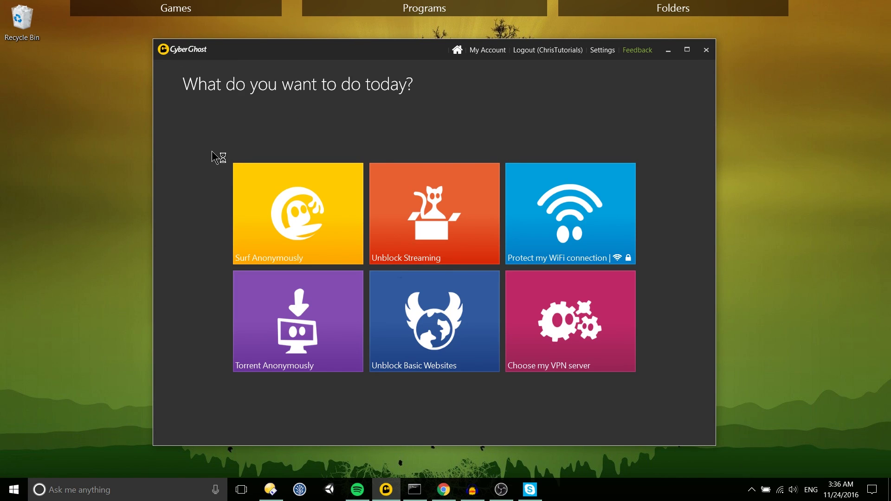